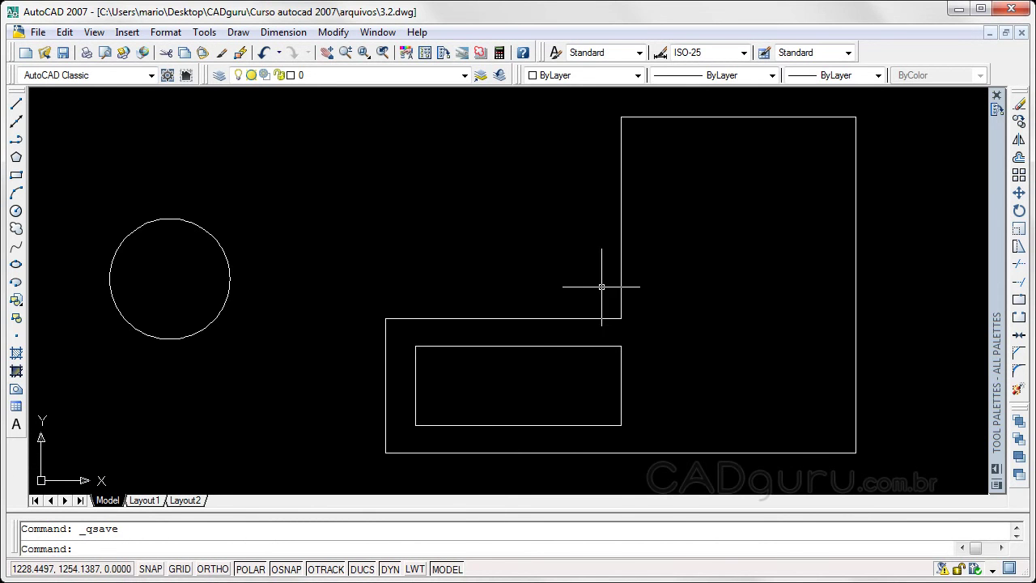
Display the grips of the circle and the inner vertical line of the outline, and clear the selection.
{"action": "left_click", "coordinate": [623, 260]}
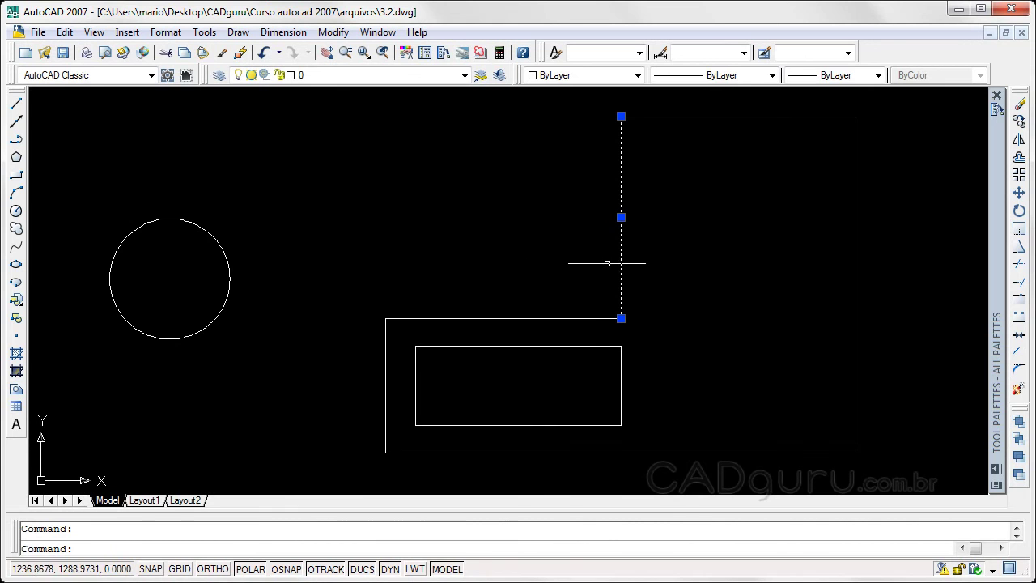
{"action": "left_click", "coordinate": [231, 270]}
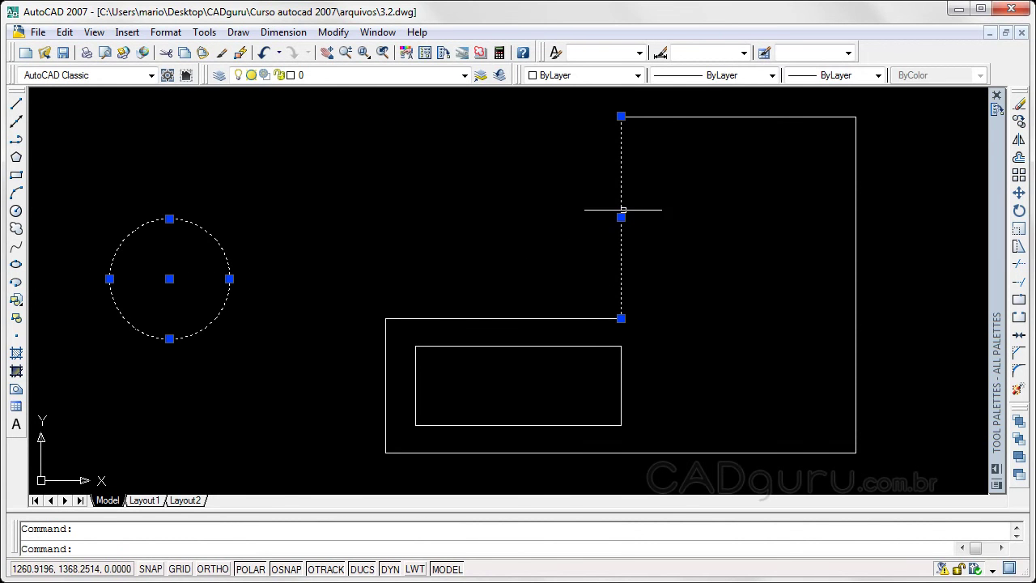
{"action": "key", "text": "Escape"}
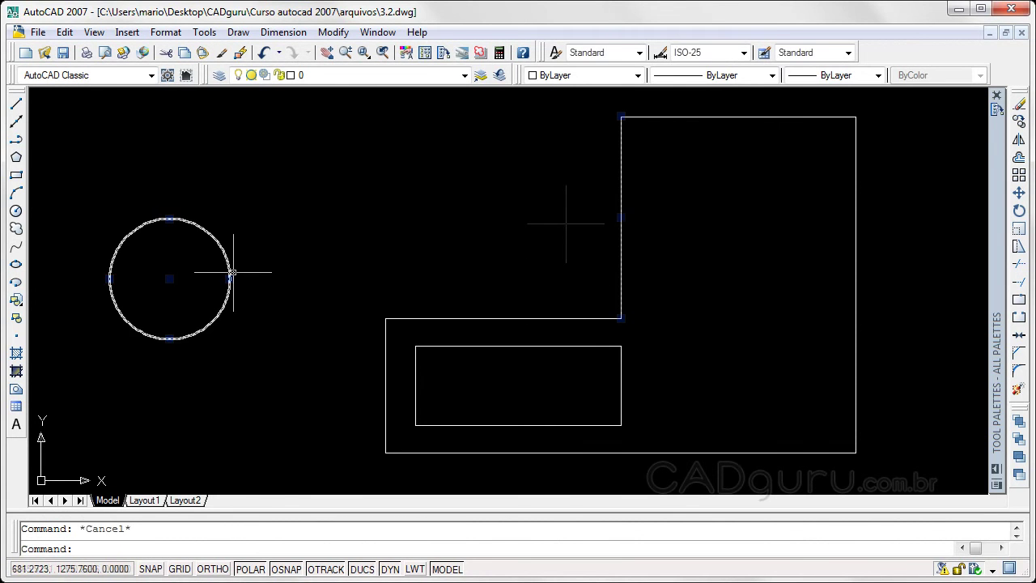
{"action": "left_click", "coordinate": [232, 270]}
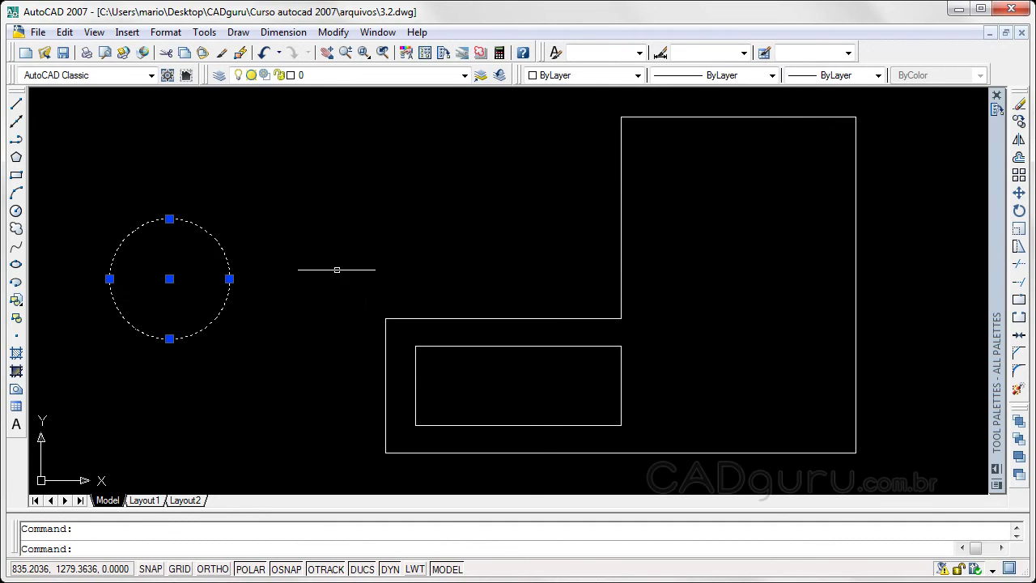
{"action": "left_click", "coordinate": [622, 232]}
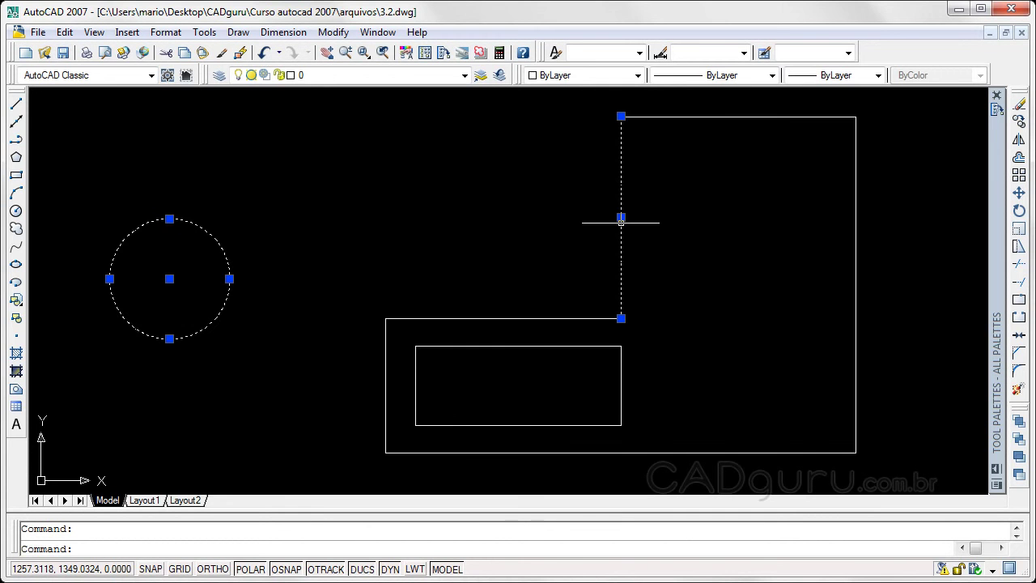
{"action": "key", "text": "Escape"}
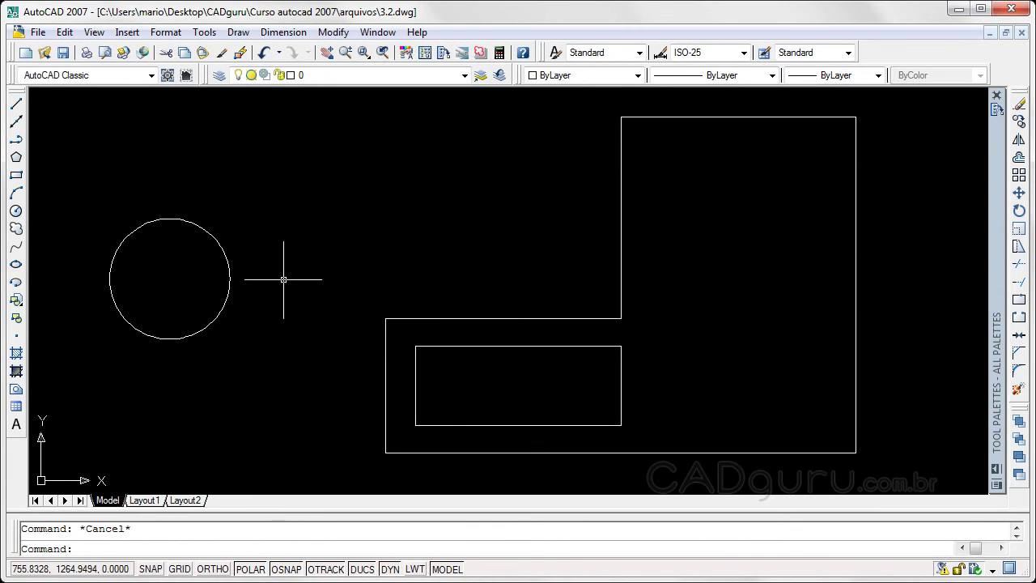
Move the circle by its center grip into the outline, aligned with the midpoints of the top edge and the inner vertical line.
{"action": "left_click", "coordinate": [229, 279]}
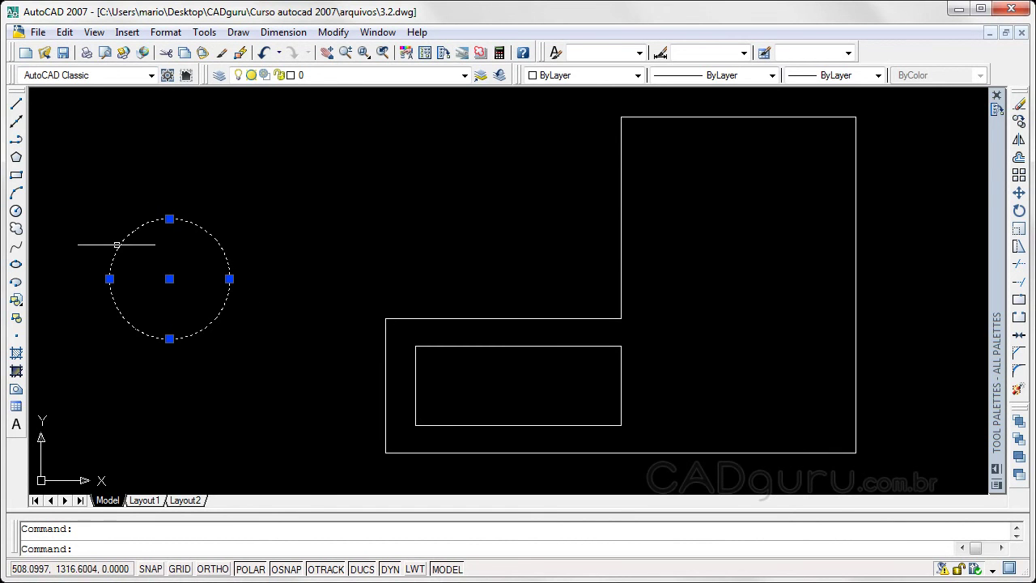
{"action": "left_click", "coordinate": [169, 278]}
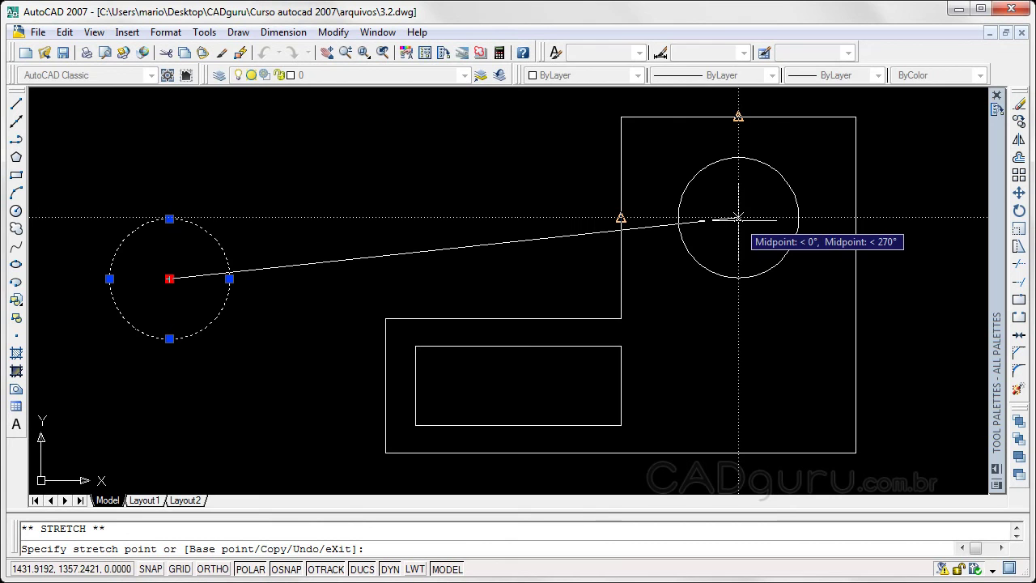
{"action": "left_click", "coordinate": [738, 218]}
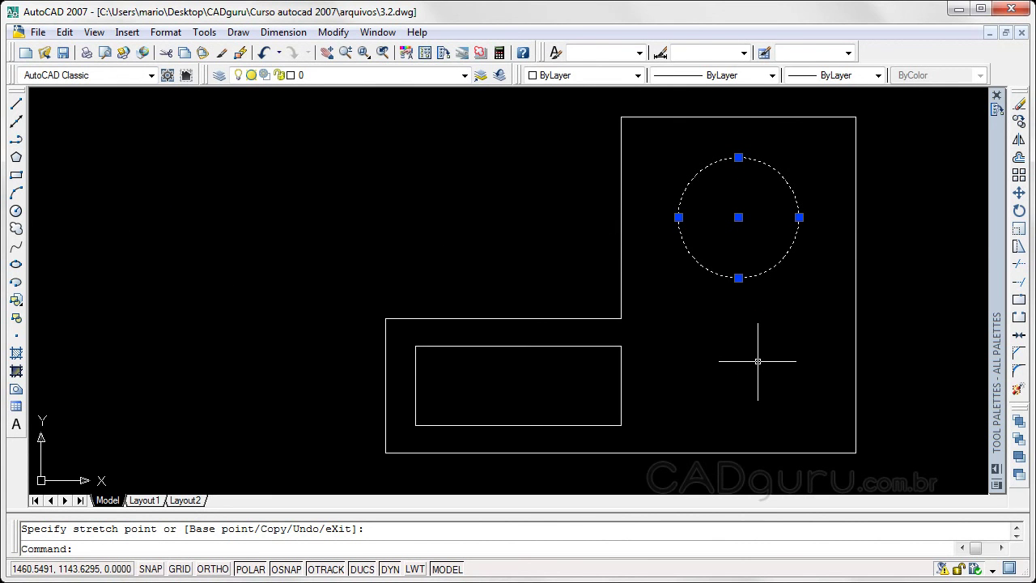
{"action": "key", "text": "Escape"}
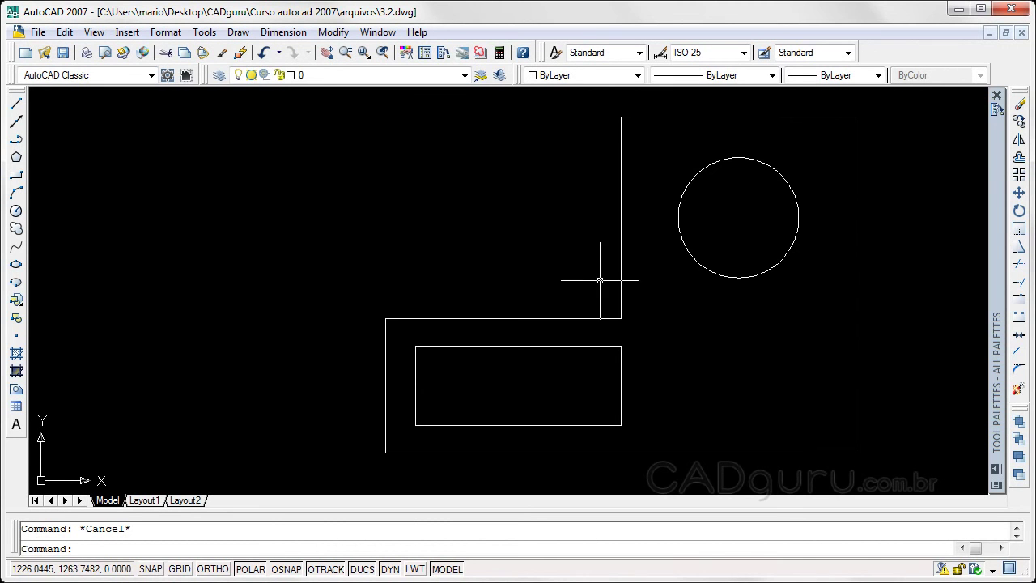
Move the outline's inner vertical line to the left by its midpoint grip and return it to its original place.
{"action": "left_click", "coordinate": [621, 227]}
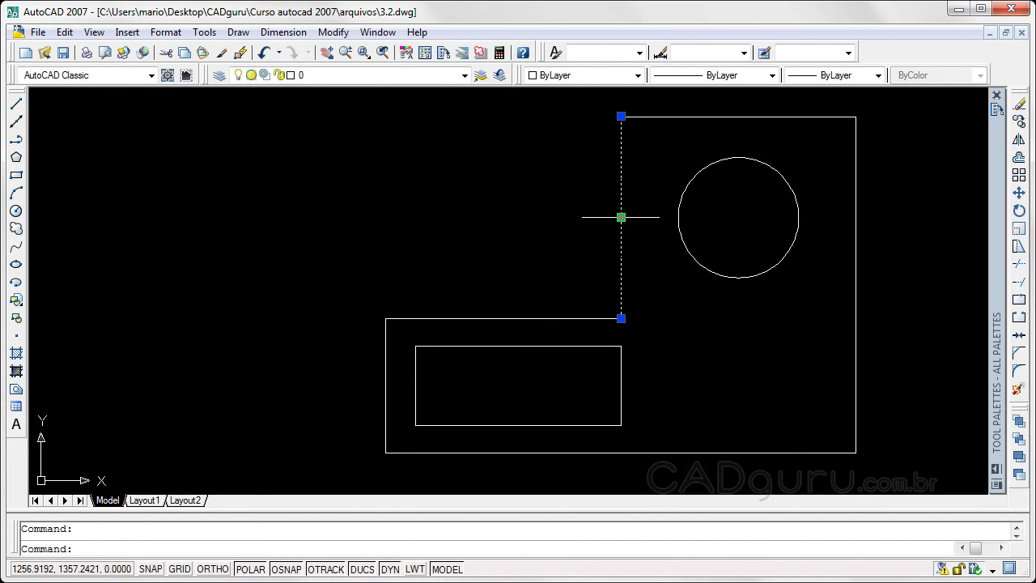
{"action": "left_click", "coordinate": [620, 217]}
{"action": "left_click", "coordinate": [494, 216]}
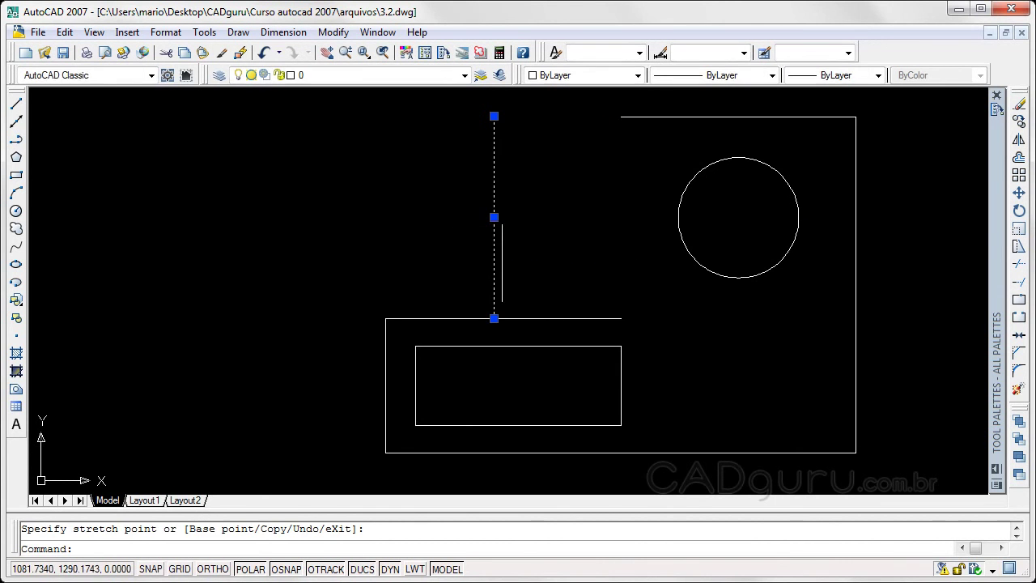
{"action": "left_click", "coordinate": [494, 217]}
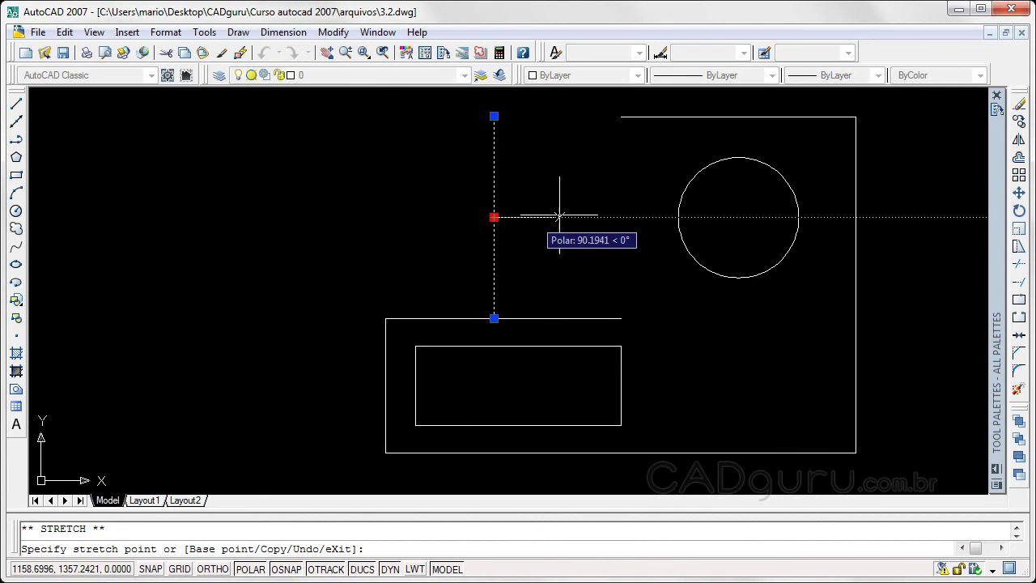
{"action": "left_click", "coordinate": [621, 217]}
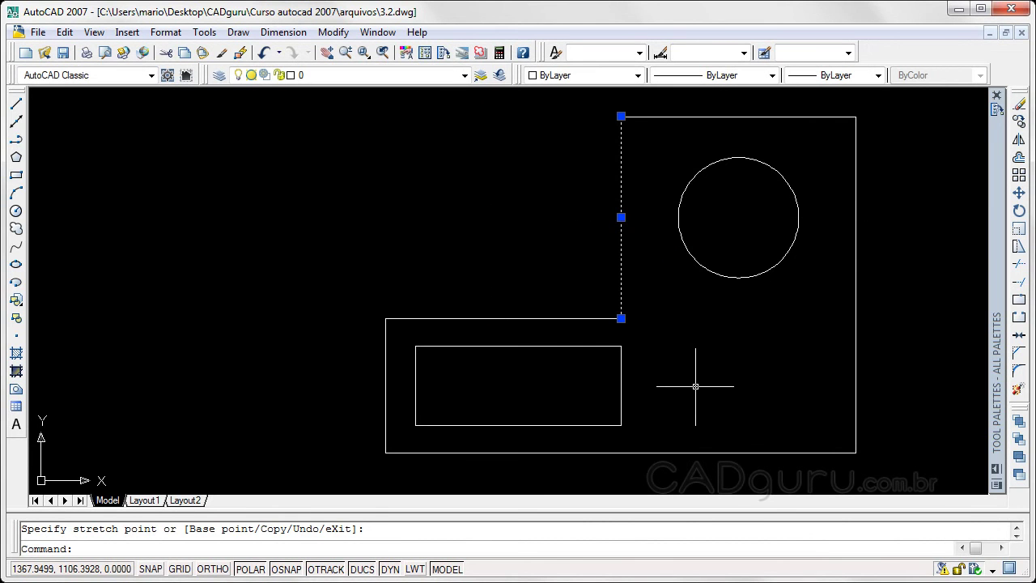
{"action": "key", "text": "Escape"}
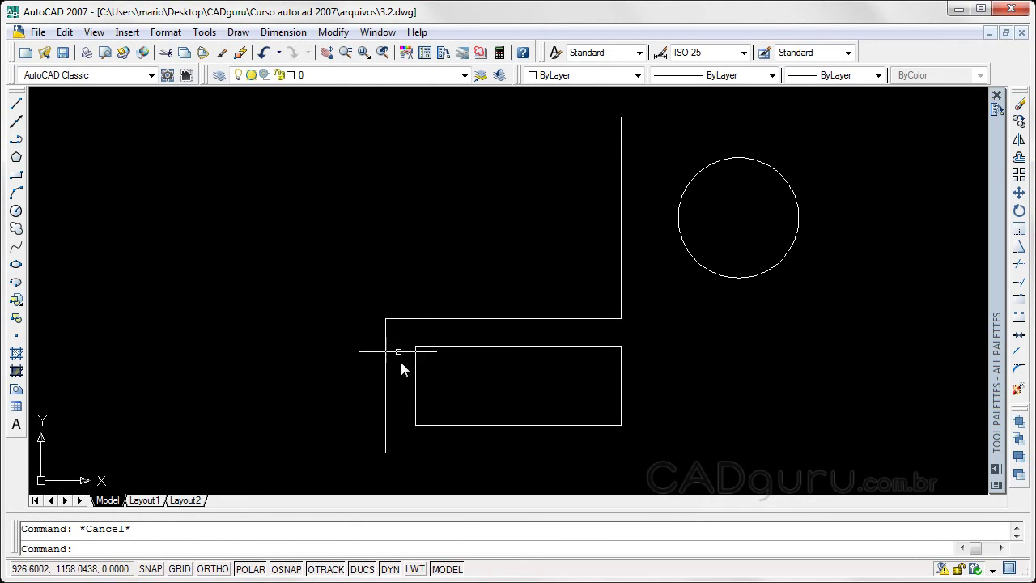
Stretch the upper-left corner of the small rectangle inward by its grip, giving it a near-triangular shape, and deselect it.
{"action": "left_click", "coordinate": [415, 406]}
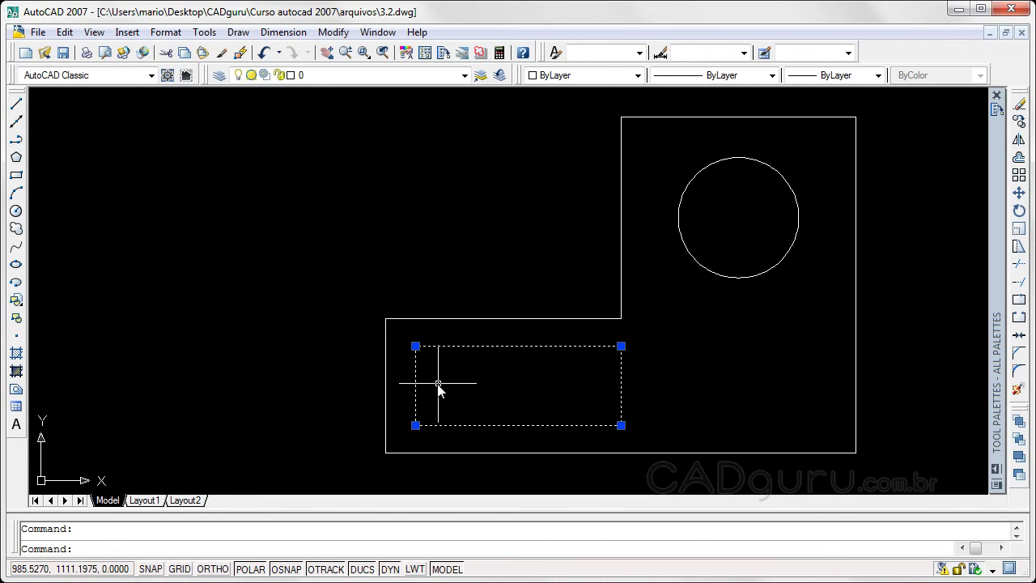
{"action": "left_click", "coordinate": [415, 346]}
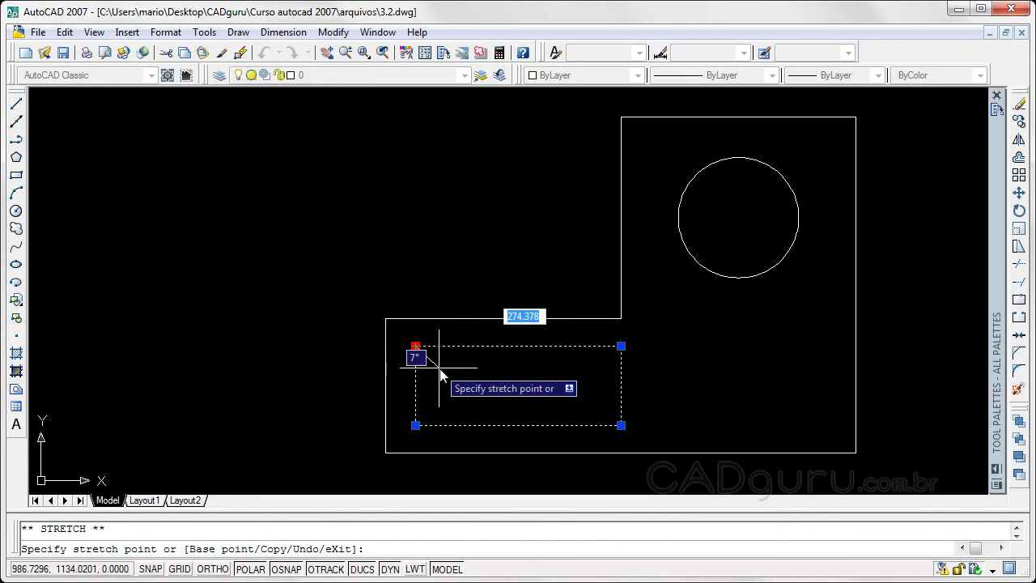
{"action": "left_click", "coordinate": [506, 392]}
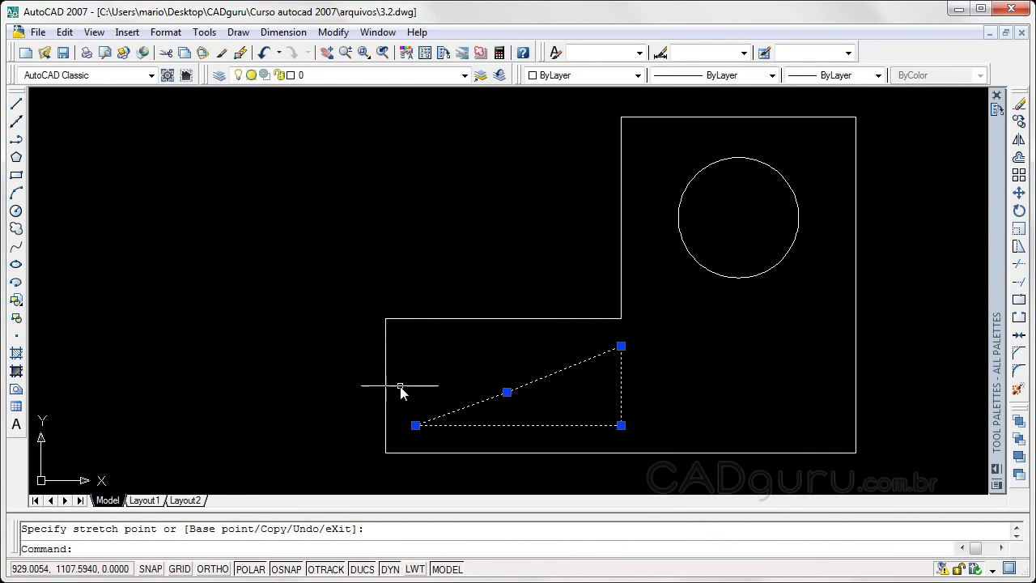
{"action": "key", "text": "Escape"}
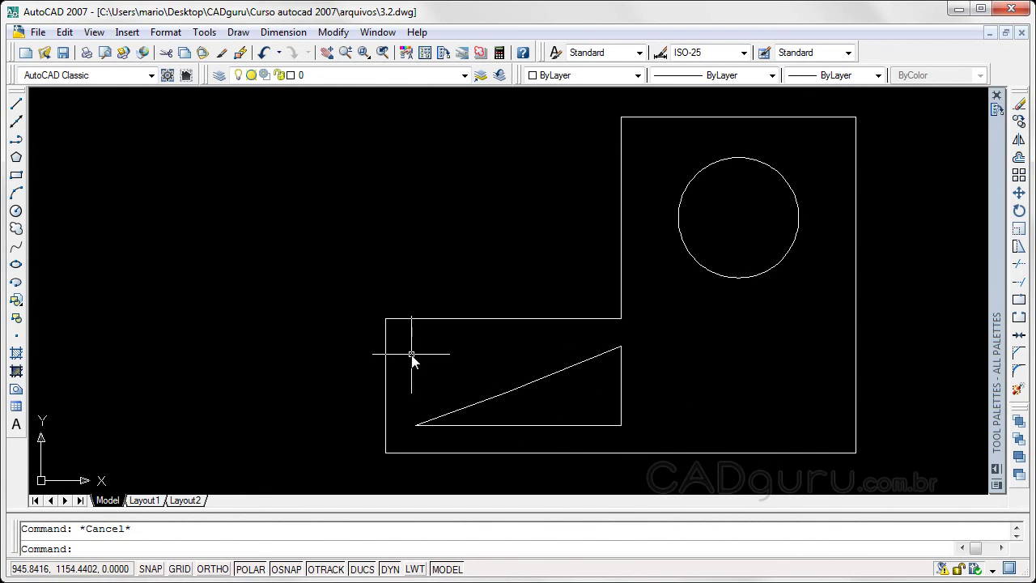
{"action": "left_click", "coordinate": [512, 394]}
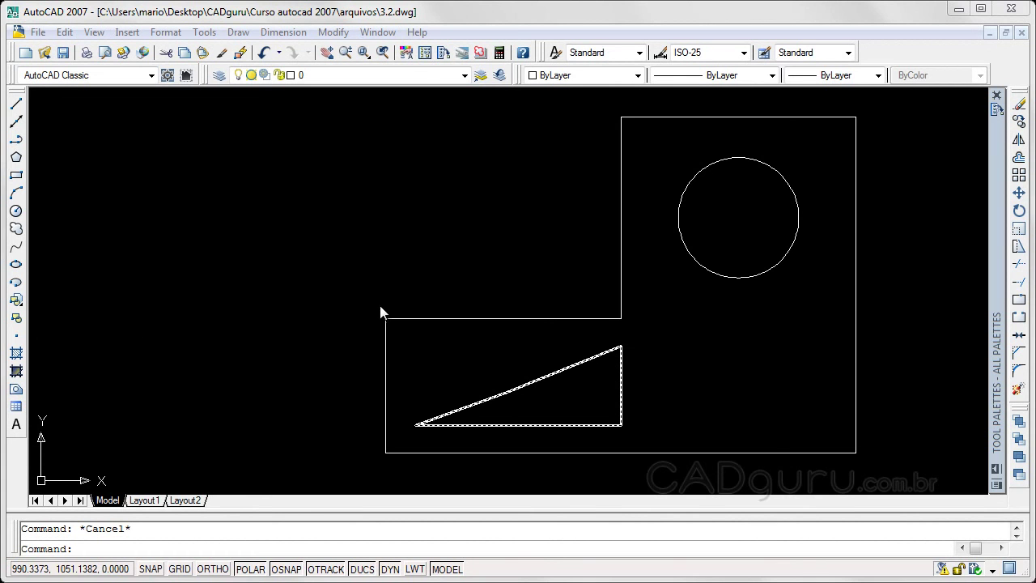
{"action": "key", "text": "Escape"}
Try to stretch the upper endpoint of the outline's left vertical line straight upward, and undo the grip edit.
{"action": "left_click", "coordinate": [385, 387]}
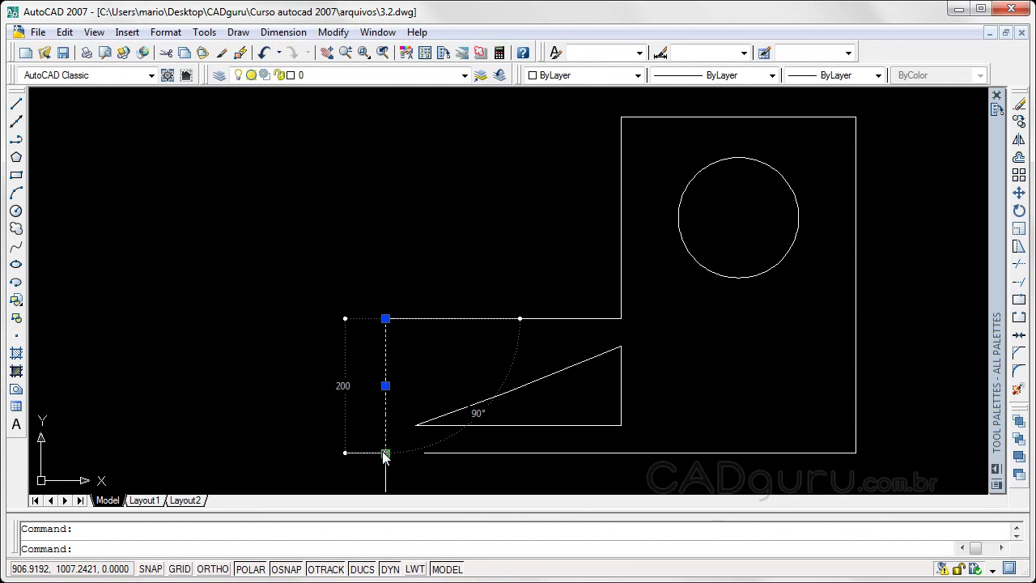
{"action": "left_click", "coordinate": [385, 319]}
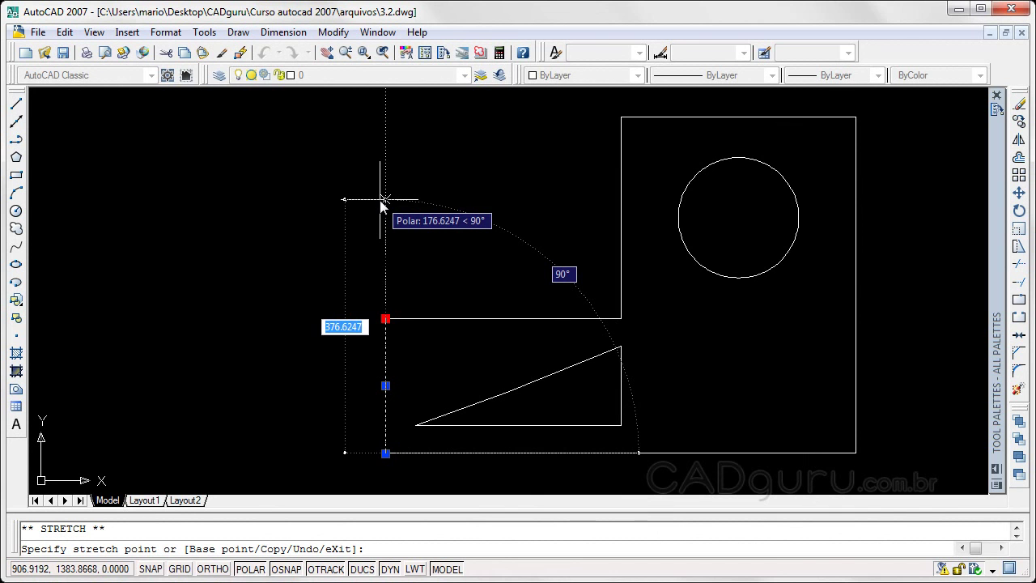
{"action": "key", "text": "ctrl+z"}
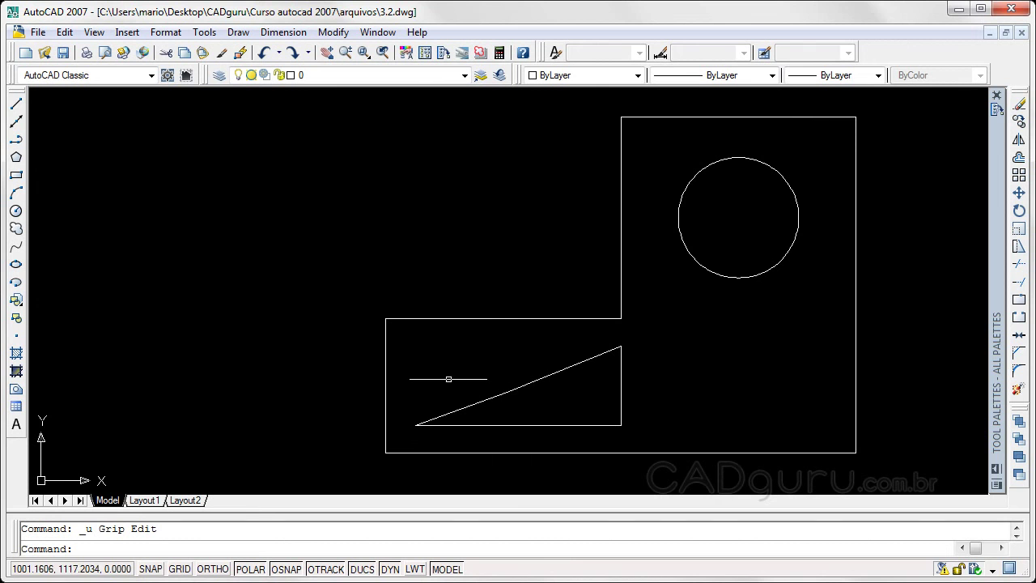
Activate both endpoint grips of the outline's left vertical line, try stretching them together, and put the line back in place.
{"action": "left_click", "coordinate": [384, 377]}
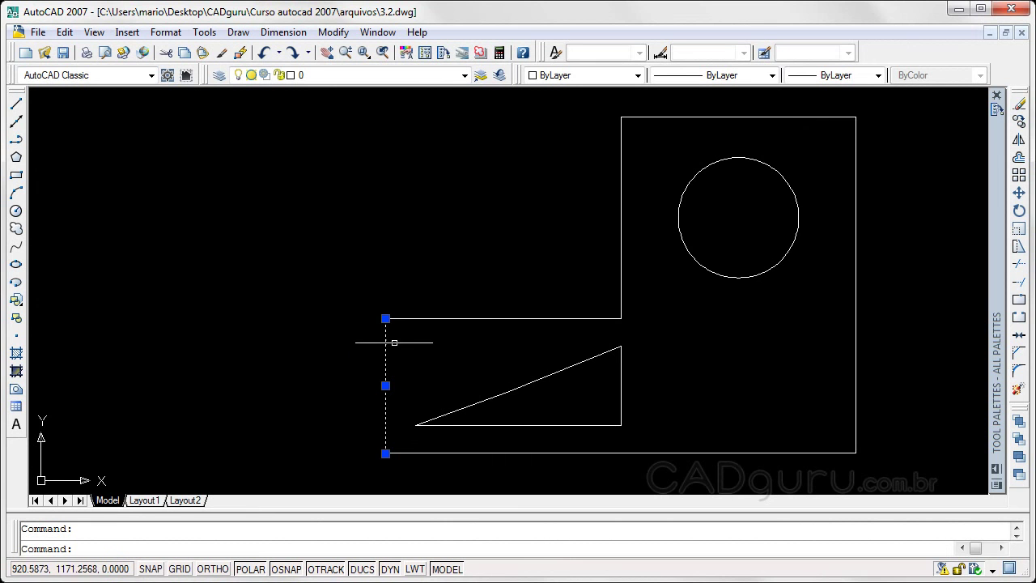
{"action": "mouse_move", "coordinate": [385, 318]}
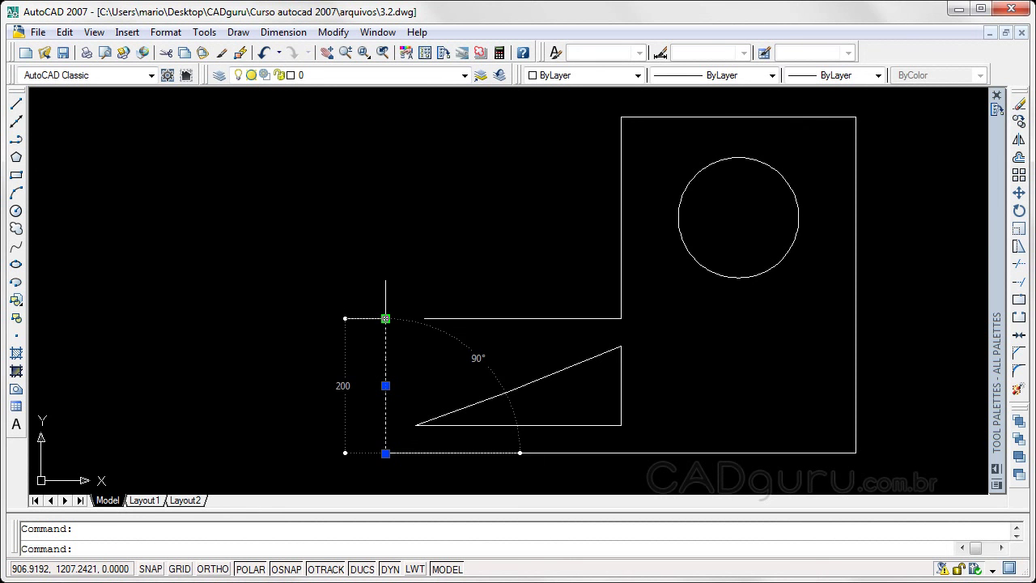
{"action": "mouse_move", "coordinate": [385, 453]}
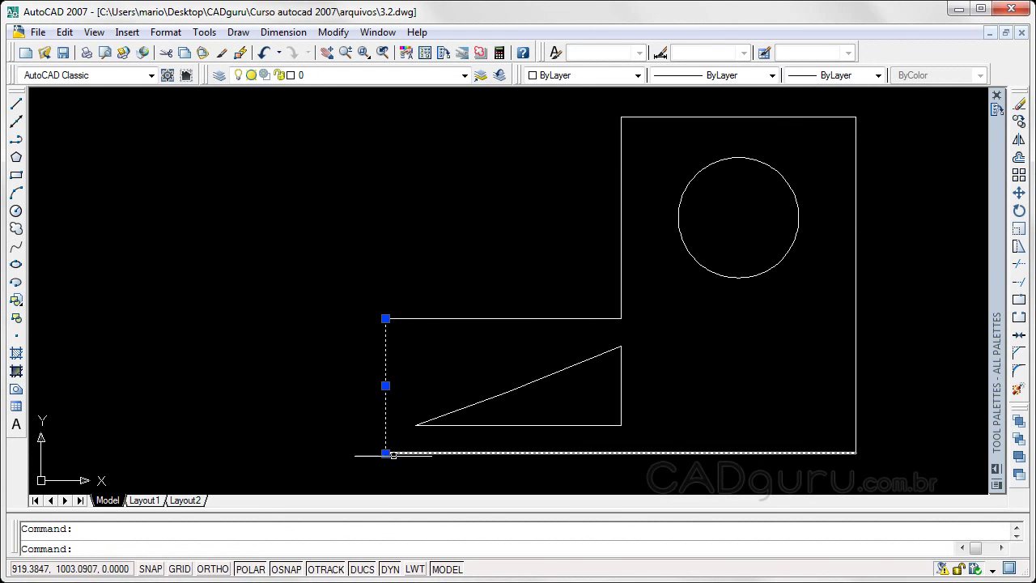
{"action": "left_click", "coordinate": [386, 453]}
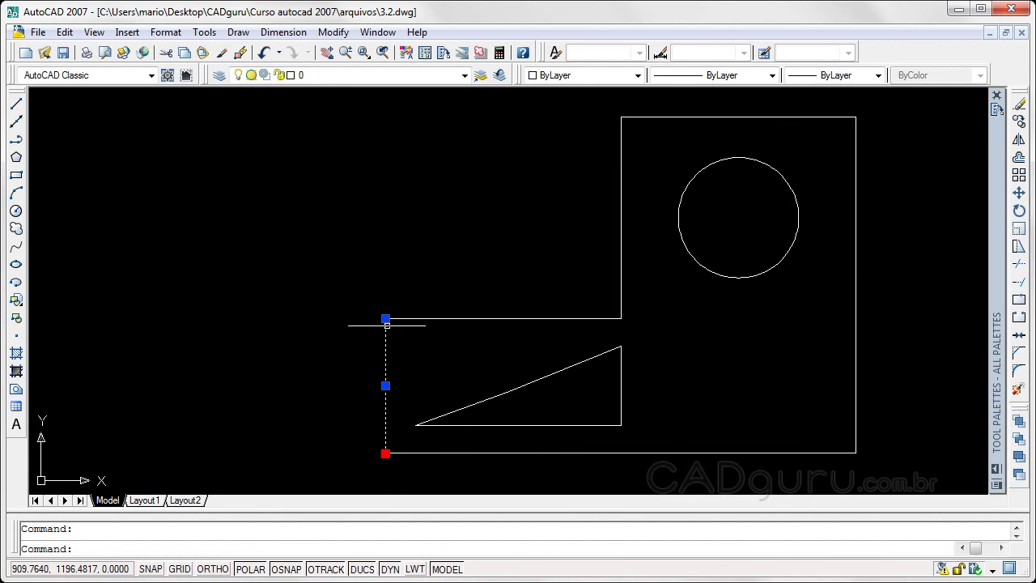
{"action": "left_click", "coordinate": [385, 318], "text": "shift"}
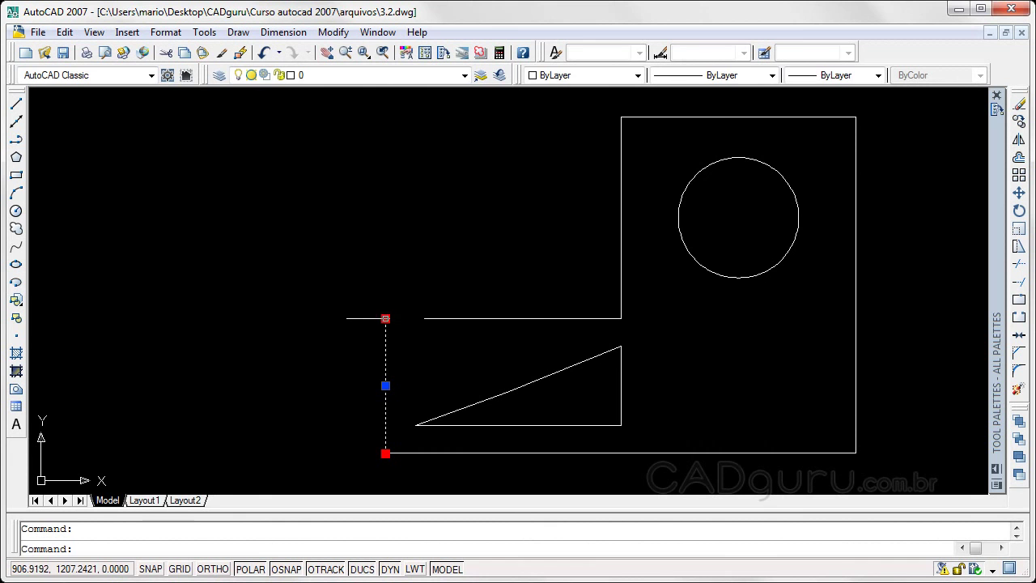
{"action": "left_click", "coordinate": [384, 318]}
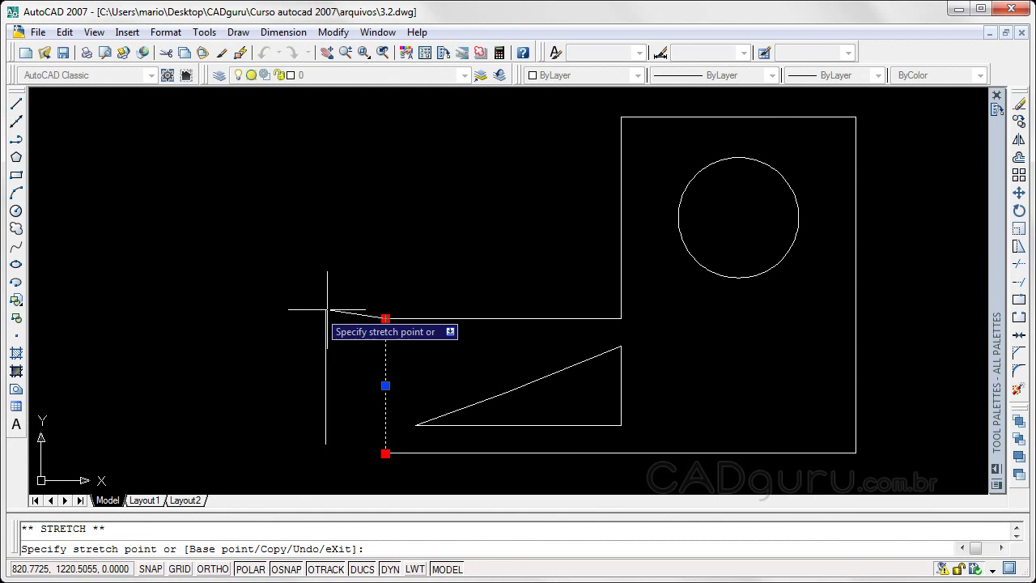
{"action": "left_click", "coordinate": [385, 318]}
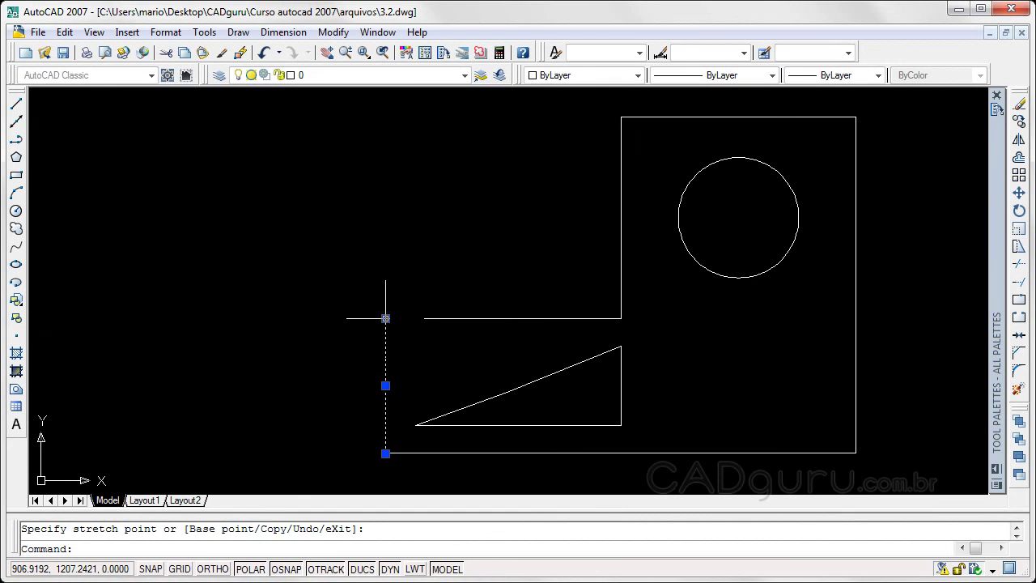
{"action": "key", "text": "Escape"}
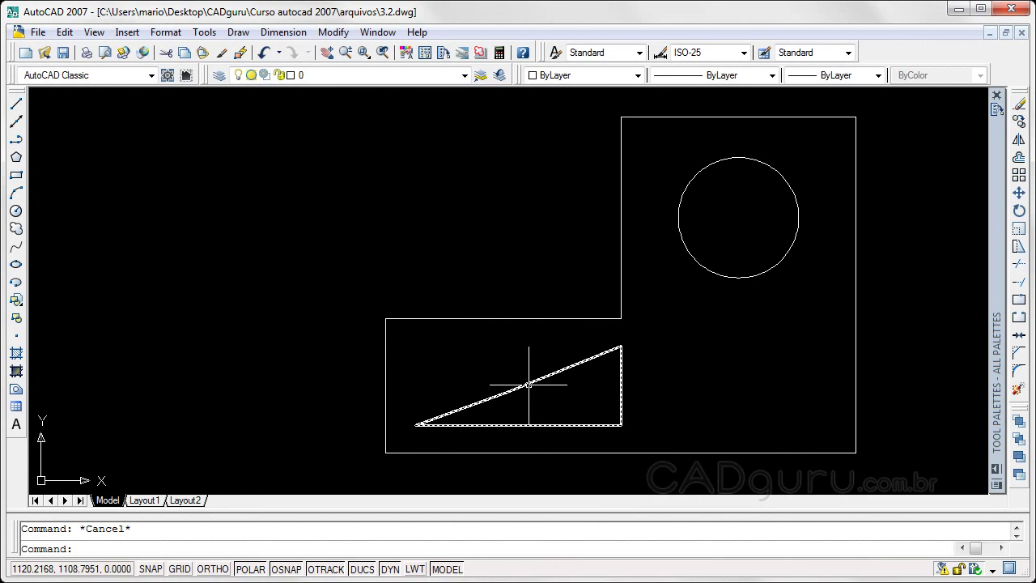
Try to stretch the near-triangular shape's two right-hand vertices together horizontally to the right.
{"action": "left_click", "coordinate": [620, 397]}
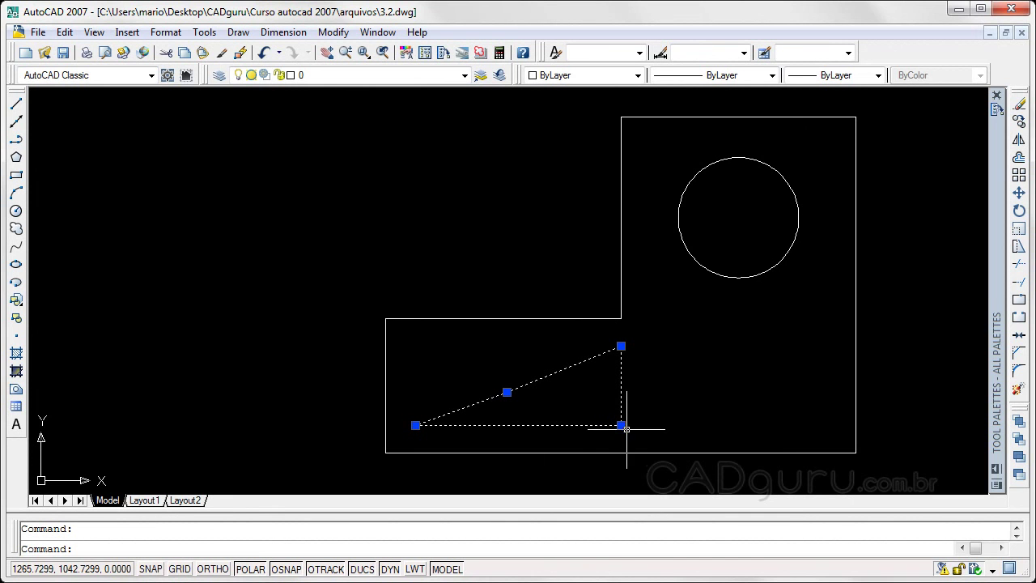
{"action": "left_click", "coordinate": [621, 425], "text": "shift"}
{"action": "left_click", "coordinate": [621, 346], "text": "shift"}
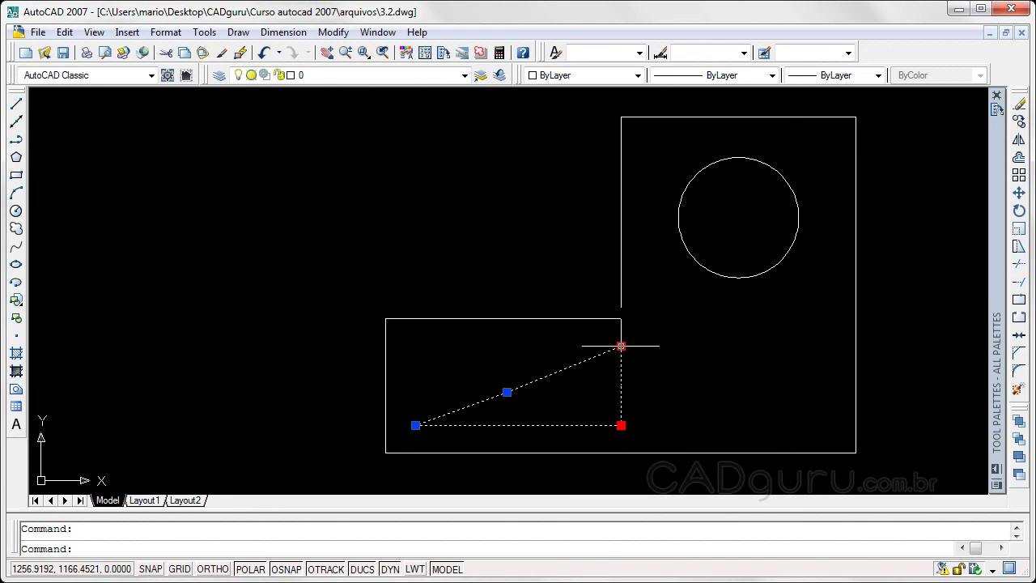
{"action": "left_click", "coordinate": [621, 425]}
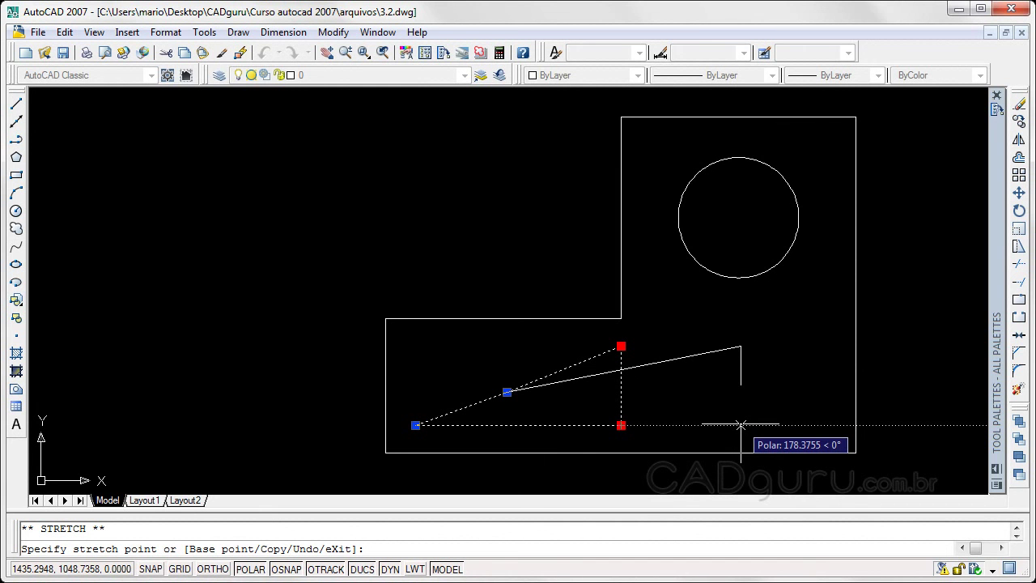
{"action": "key", "text": "Escape"}
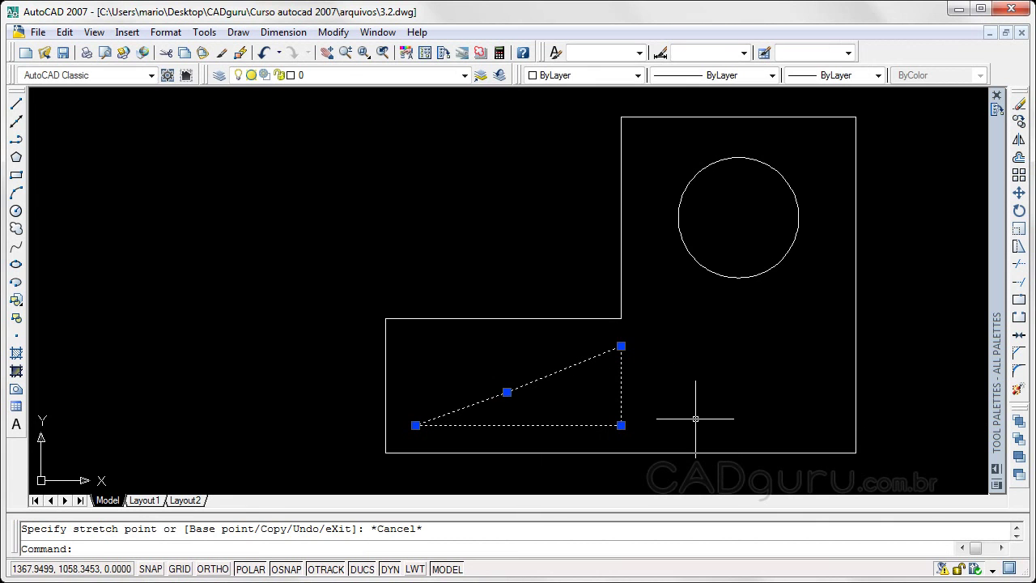
{"action": "key", "text": "Escape"}
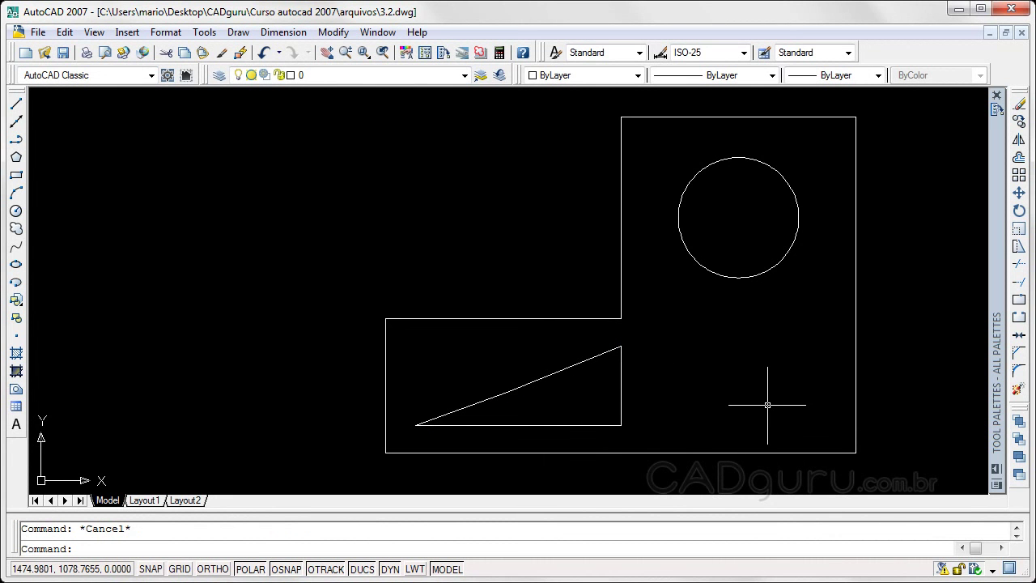